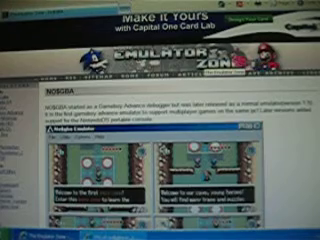
scroll(160, 130, down, 1)
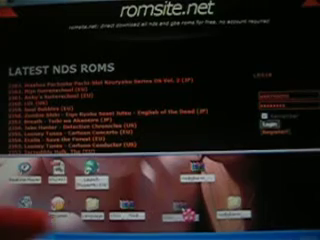
Bring up the extract options for the downloaded DS ROM archive on the desktop.
right_click(160, 210)
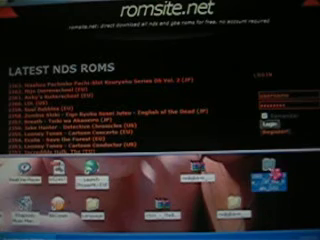
right_click(268, 170)
click(240, 162)
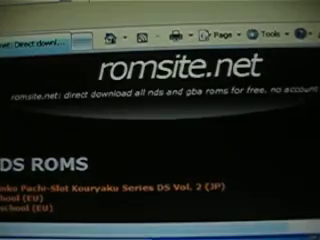
Move the Explorer folder window up and bring the NO$GBA window to the front.
drag(172, 232, 181, 123)
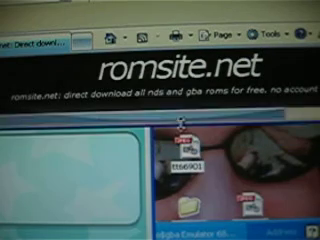
click(92, 197)
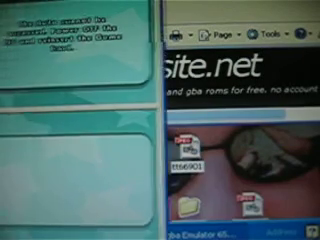